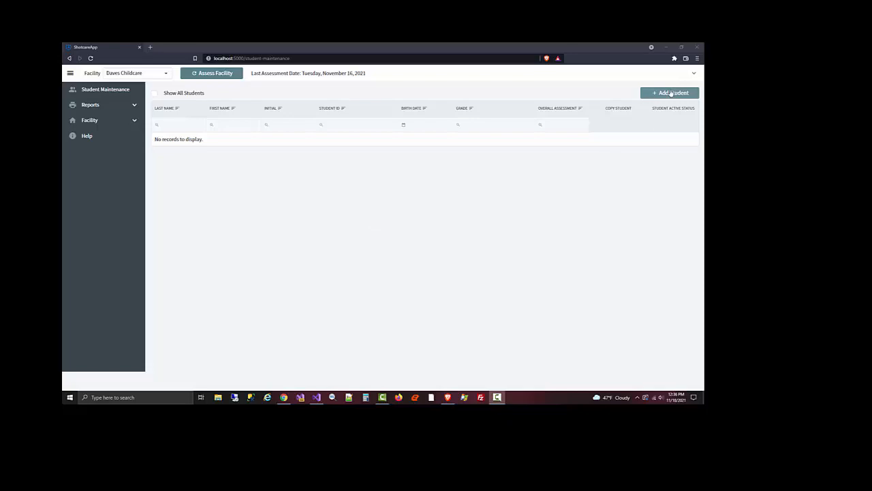
Add a new student and enter the student's first name, last name and middle initial
left_click(672, 93)
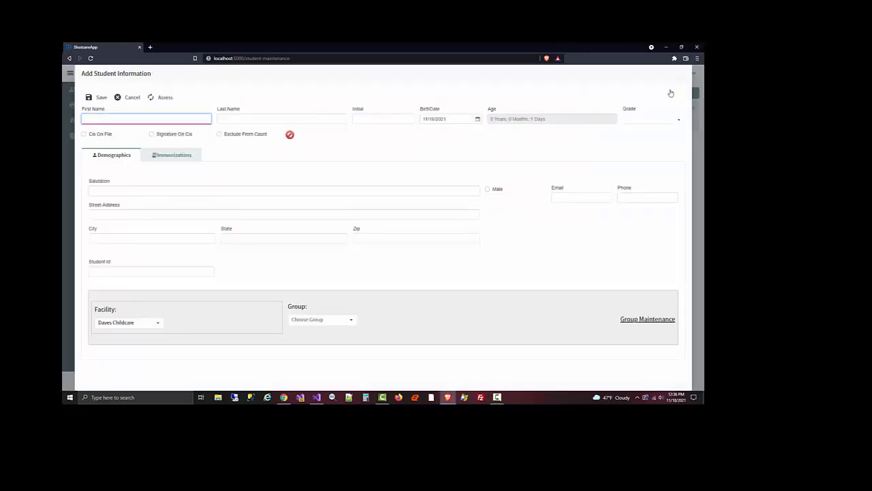
key("Tab")
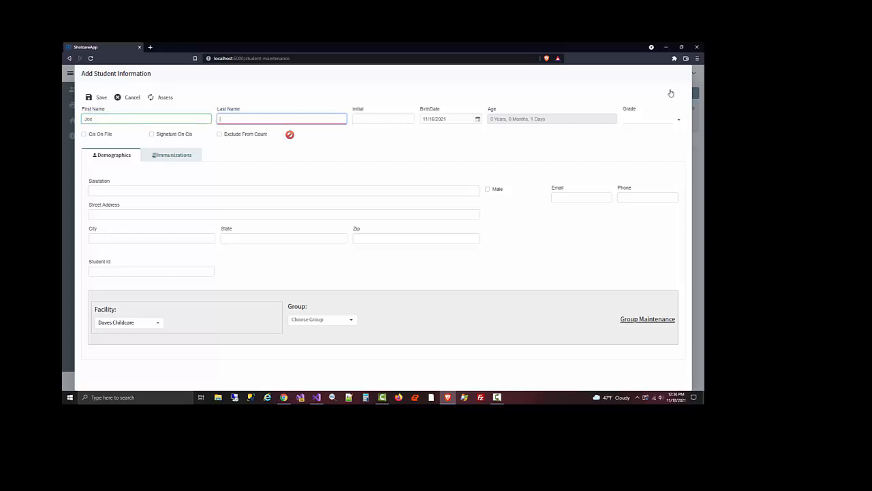
key("Tab")
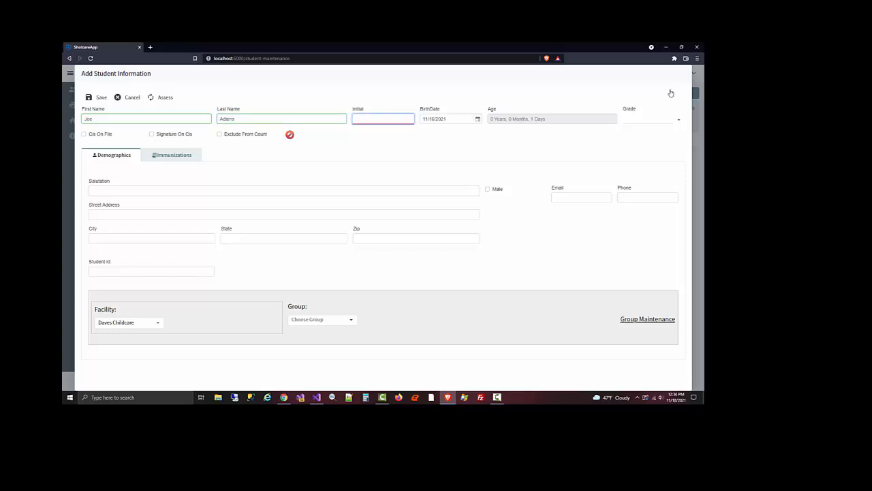
type("D")
Enter the student's birth date
left_click(454, 119)
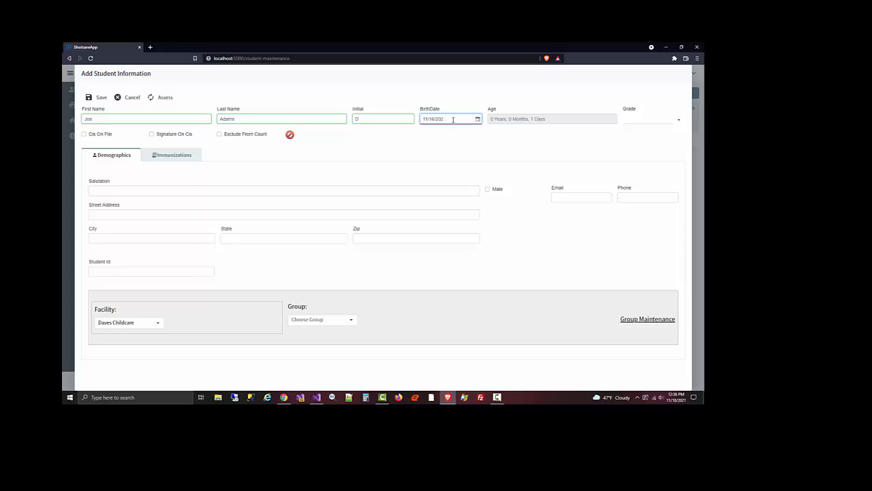
type("11/16/2018")
key("Tab")
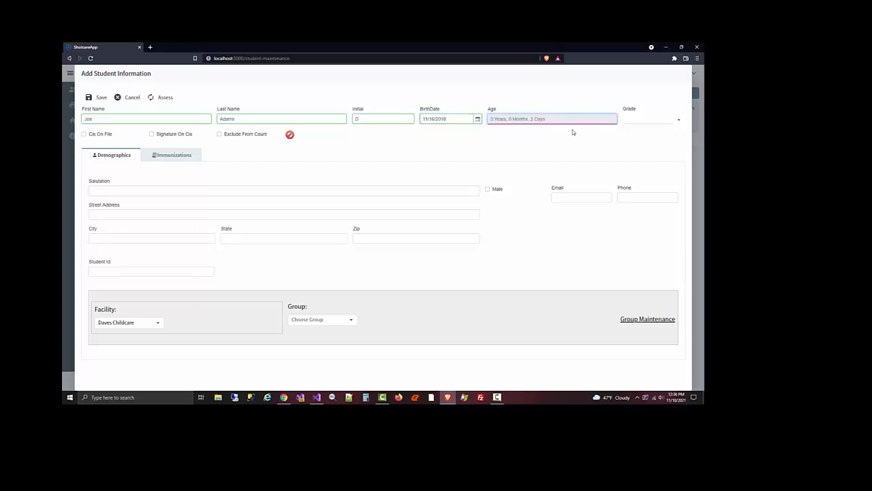
Set the grade to KG and tick Cis On File and Signature On Cis
left_click(652, 121)
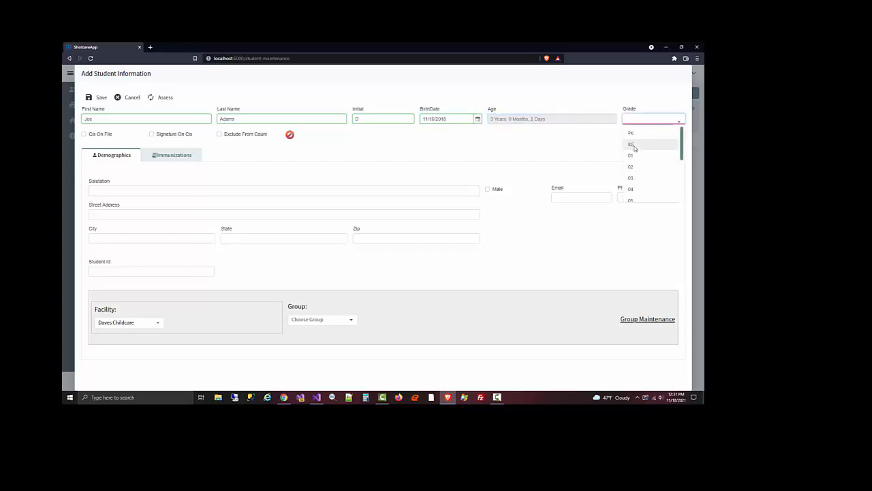
left_click(634, 145)
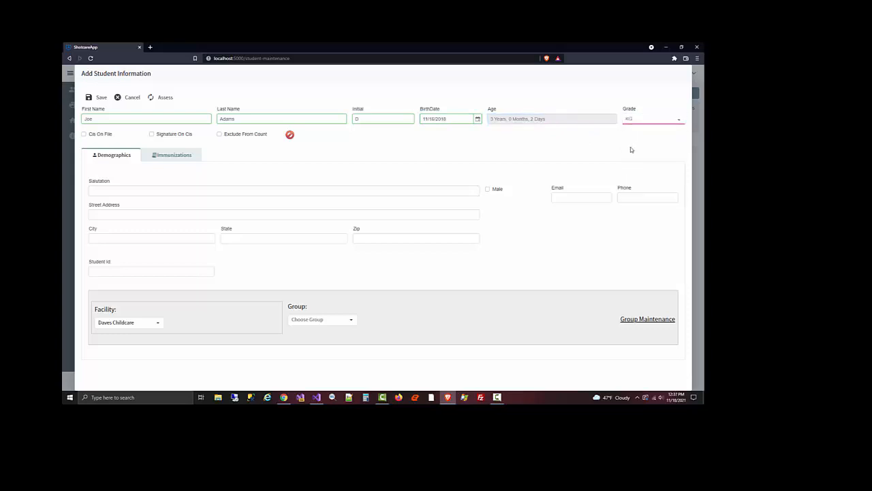
left_click(99, 135)
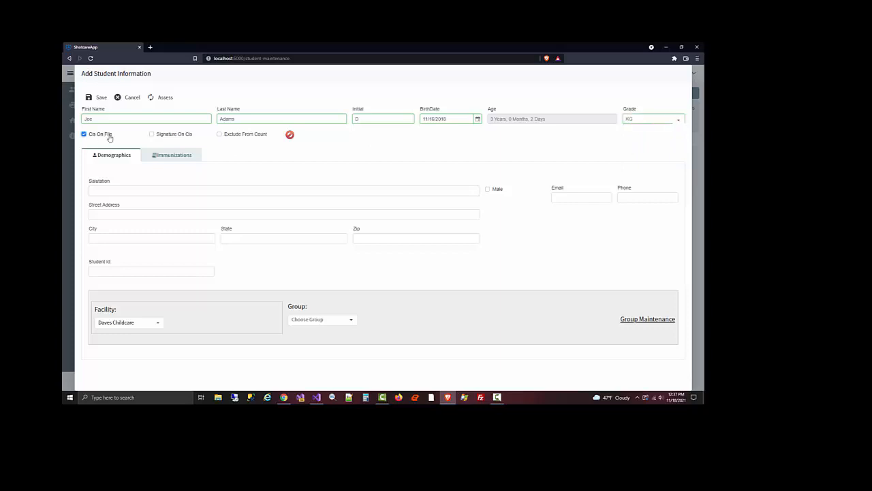
left_click(171, 136)
Enter the student's salutation and street address on the demographics tab
left_click(177, 191)
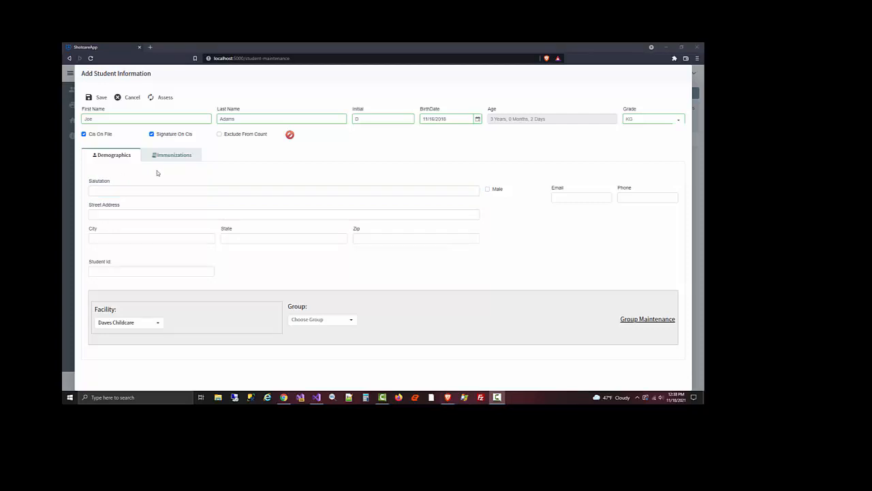
left_click(168, 193)
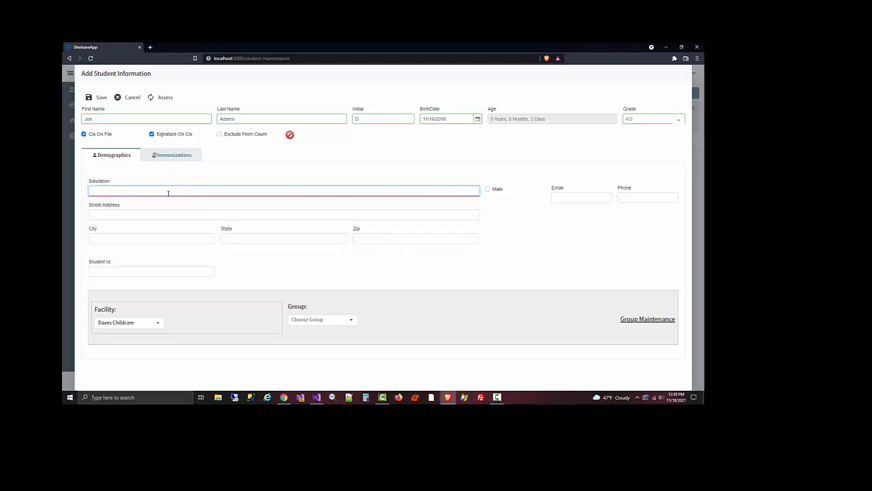
key("Tab")
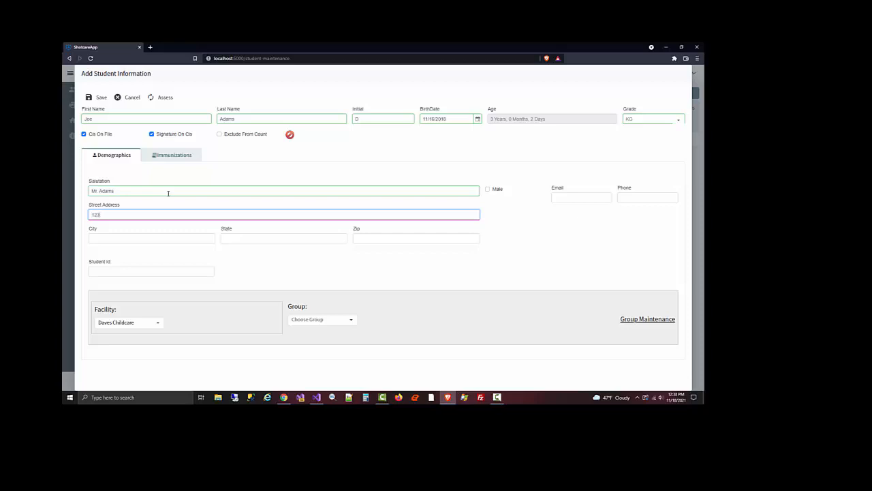
key("Tab")
Fill in the student's city, state and zip code
type("Medford")
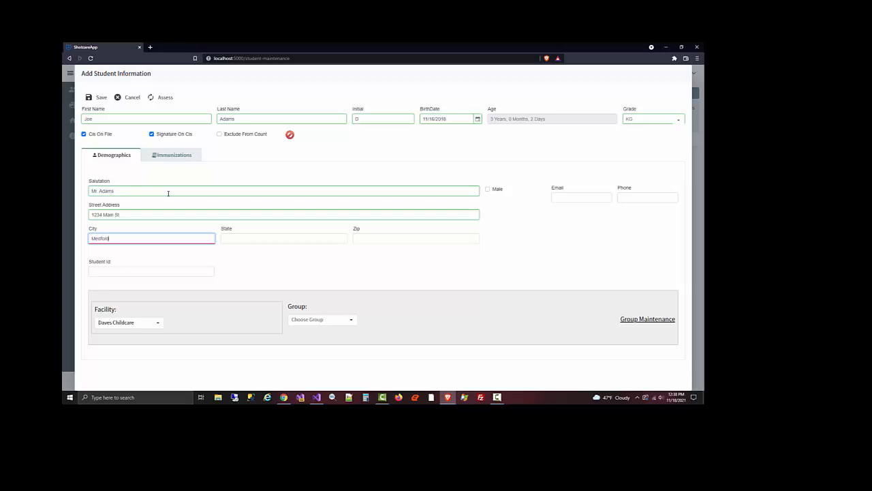
key("Tab")
type("OR")
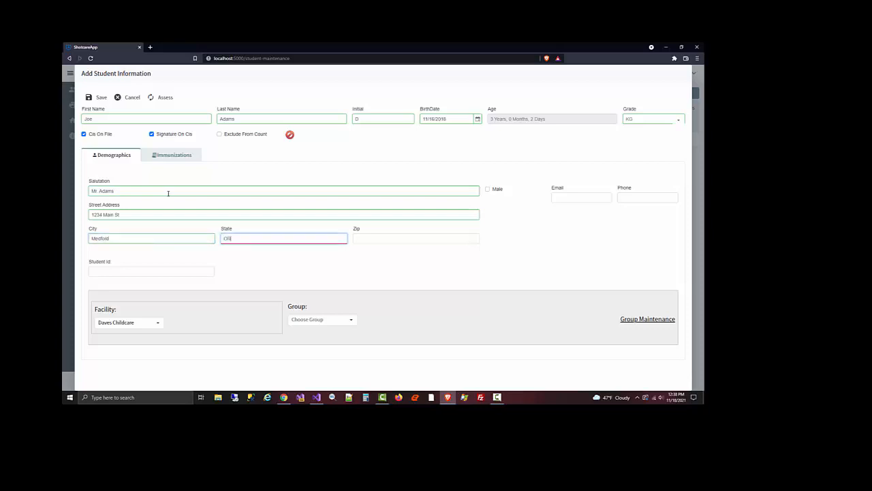
key("Tab")
type("973")
type("04")
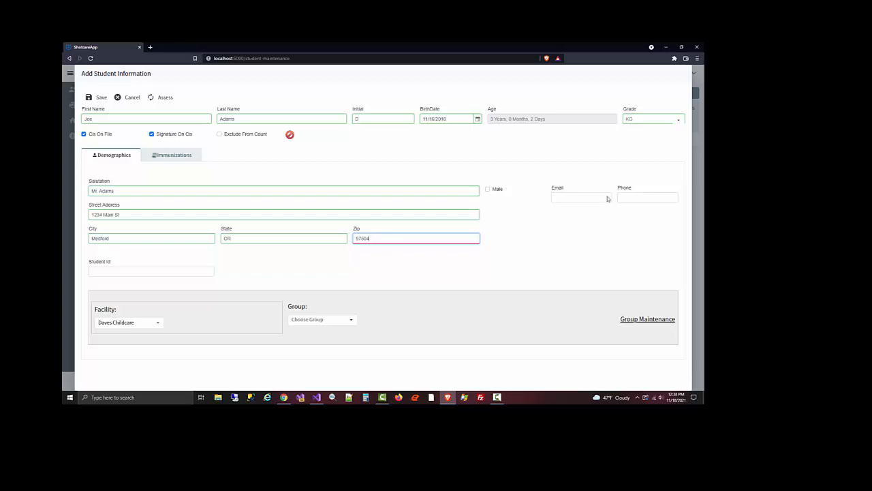
Enter 1/2/20 as the first DTP dose date on the immunizations tab
left_click(183, 162)
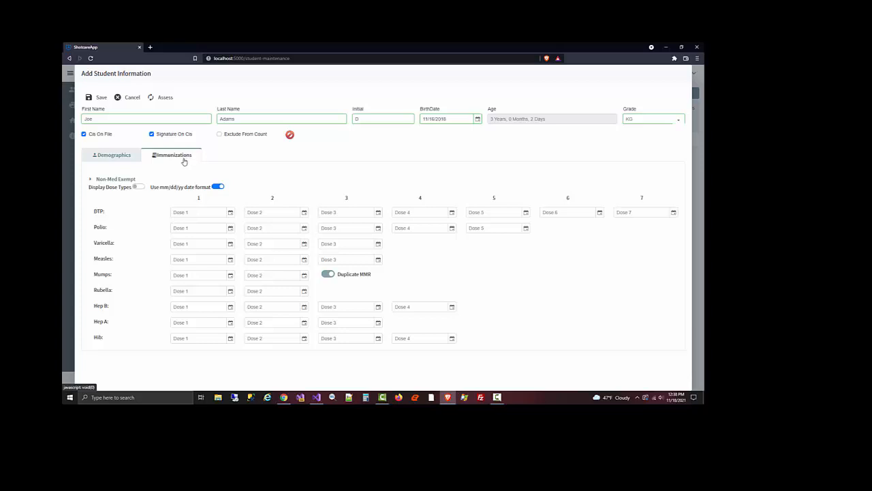
left_click(200, 212)
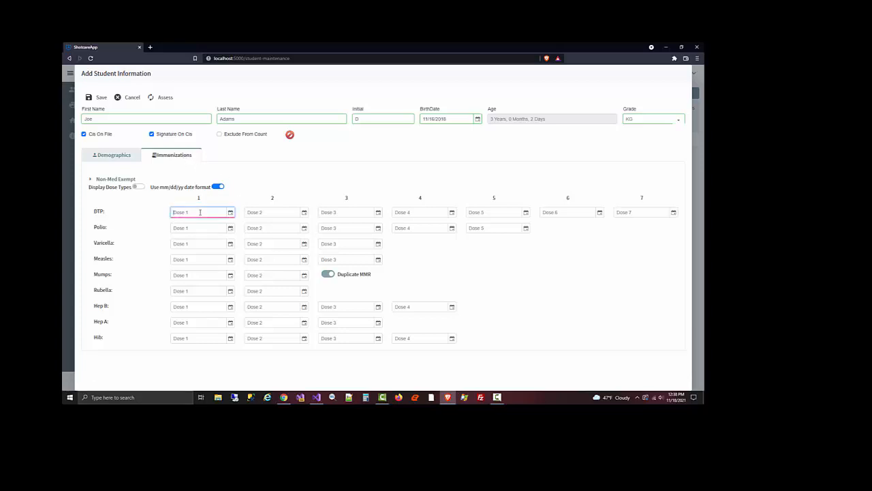
type("1/2/20")
Add a non-medical exemption for the Polio series with the exemption Doctor Consult
left_click(91, 181)
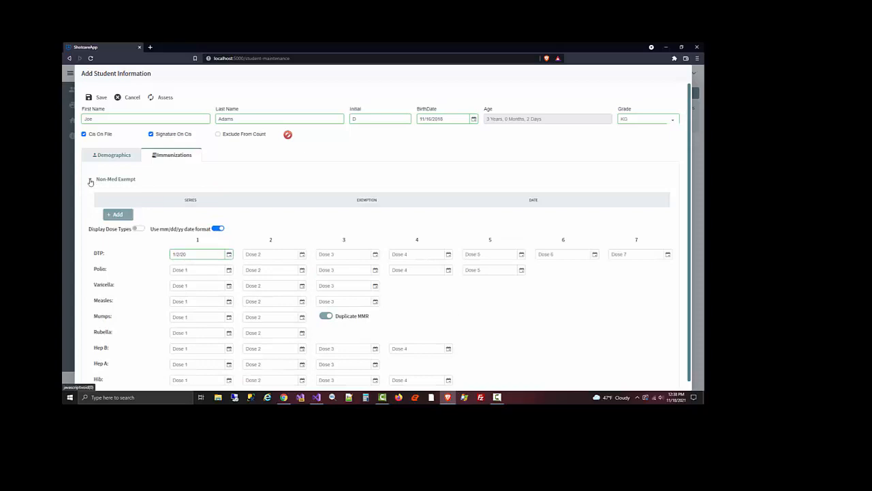
left_click(118, 214)
left_click(227, 215)
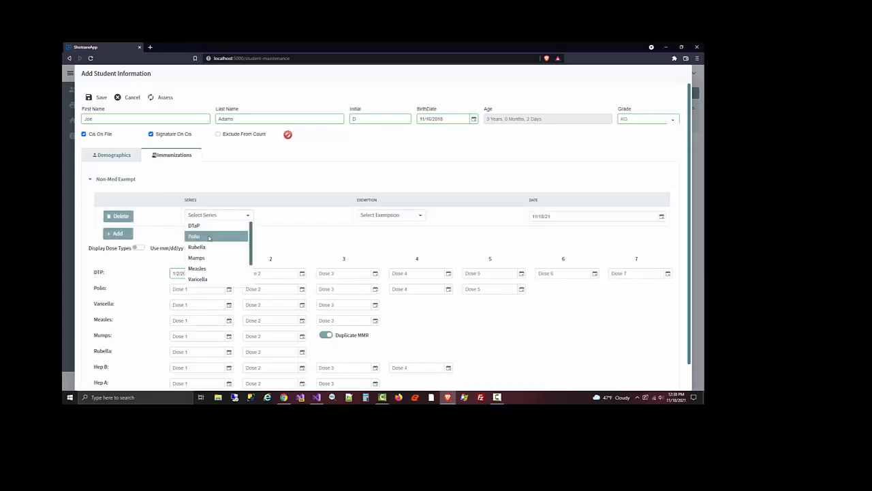
left_click(208, 237)
left_click(394, 217)
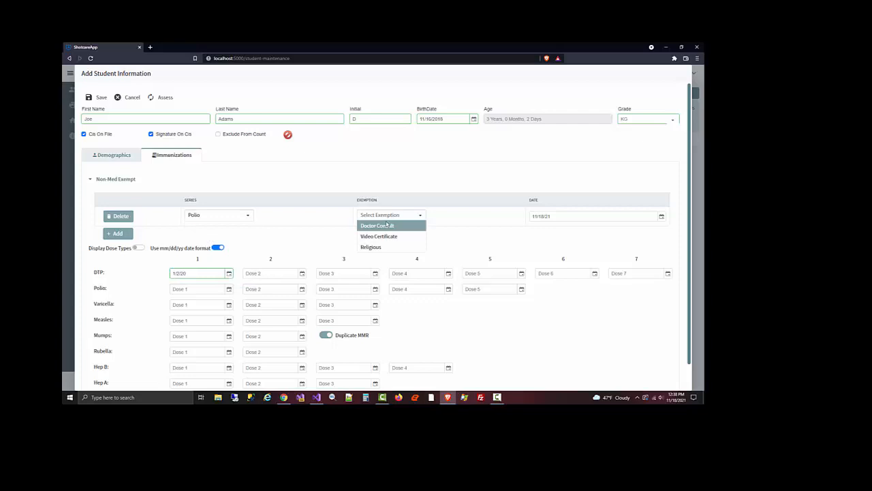
left_click(385, 225)
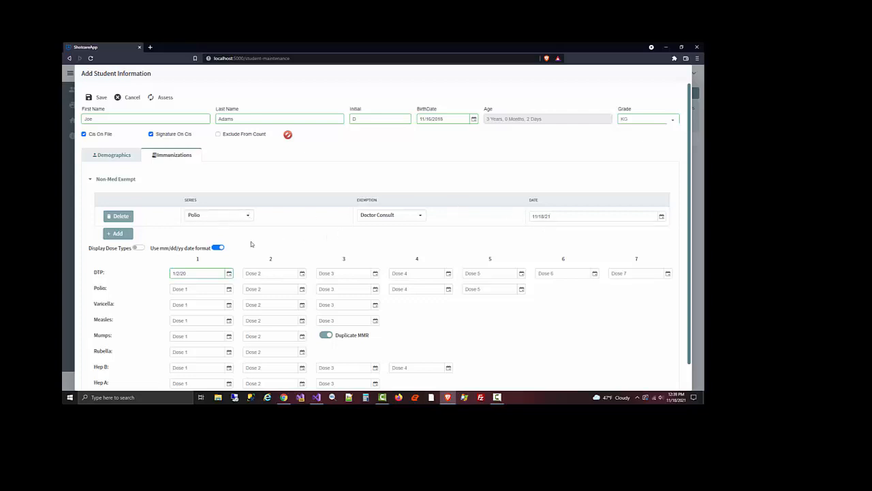
Turn on Display Dose Types and record a first Varicella dose on 1/3/20 with dose type Temp
scroll(289, 244, "down", 1)
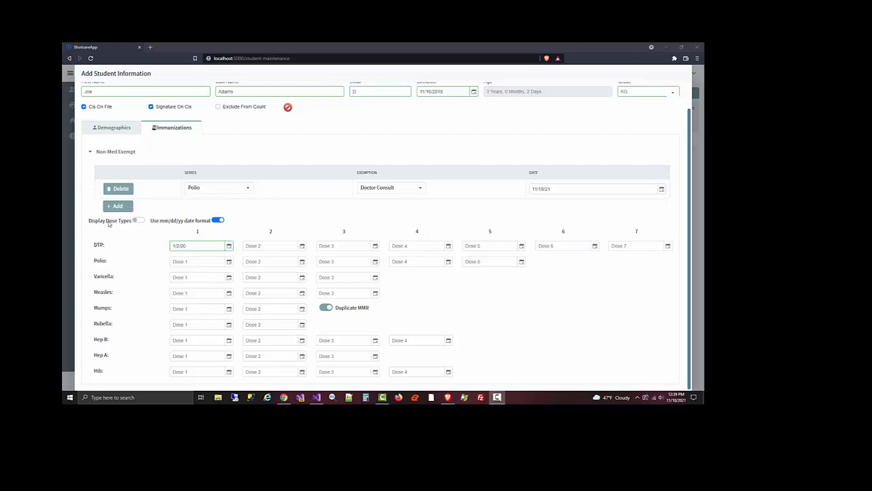
left_click(139, 221)
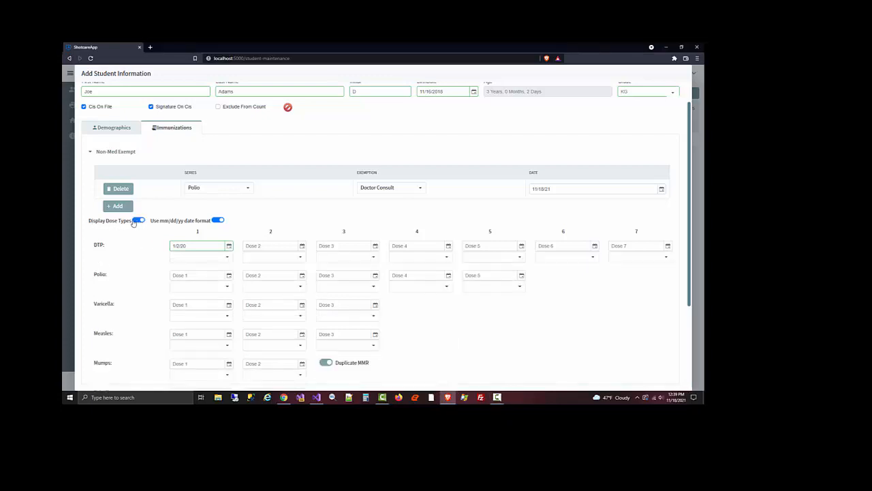
scroll(125, 282, "down", 1)
scroll(126, 282, "down", 1)
left_click(203, 238)
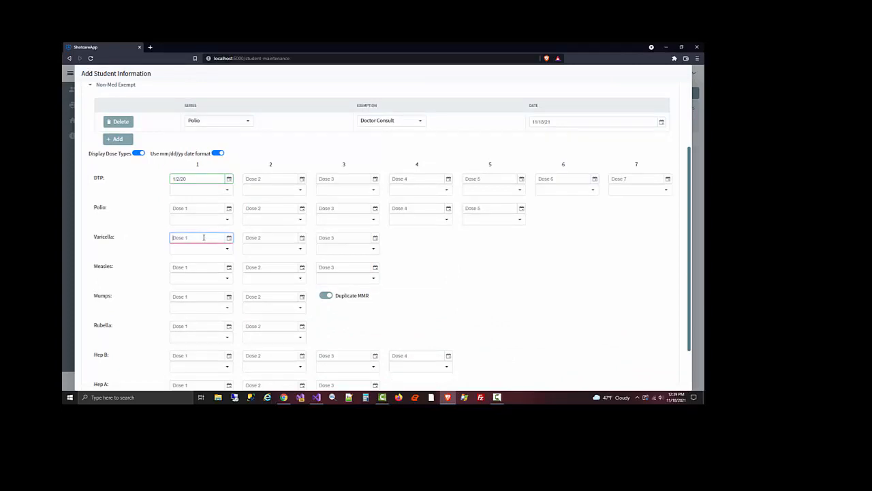
type("1/3/20")
left_click(227, 249)
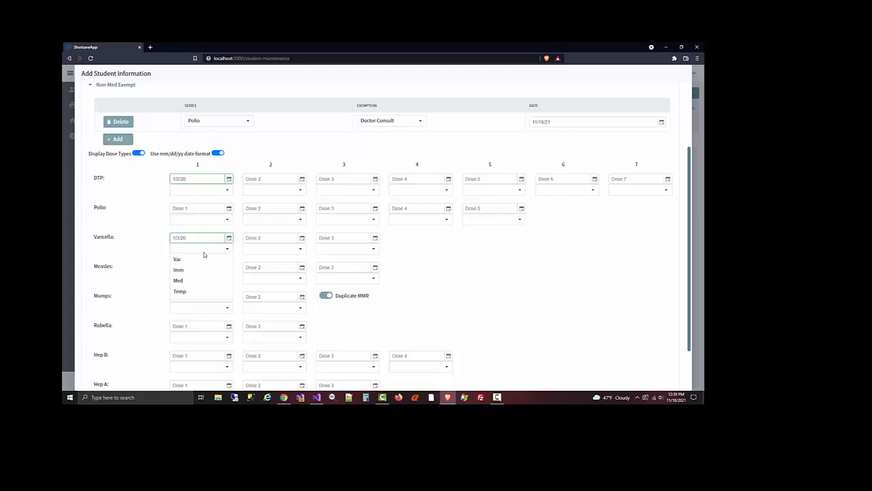
left_click(182, 292)
Assess the student's immunization status, review each series, and save the student
scroll(194, 257, "up", 3)
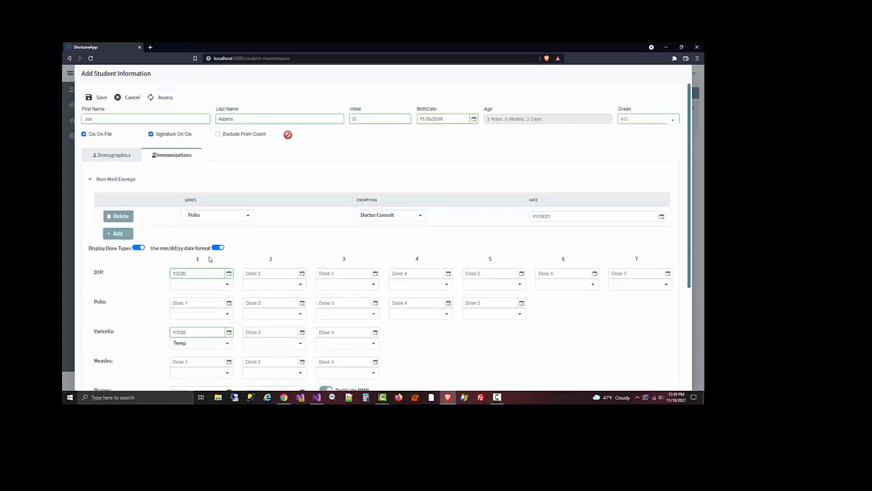
left_click(164, 100)
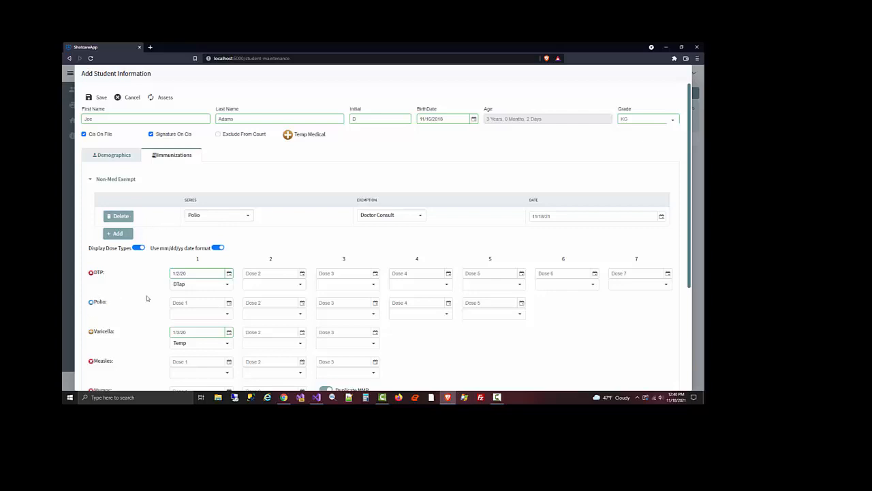
scroll(146, 298, "down", 2)
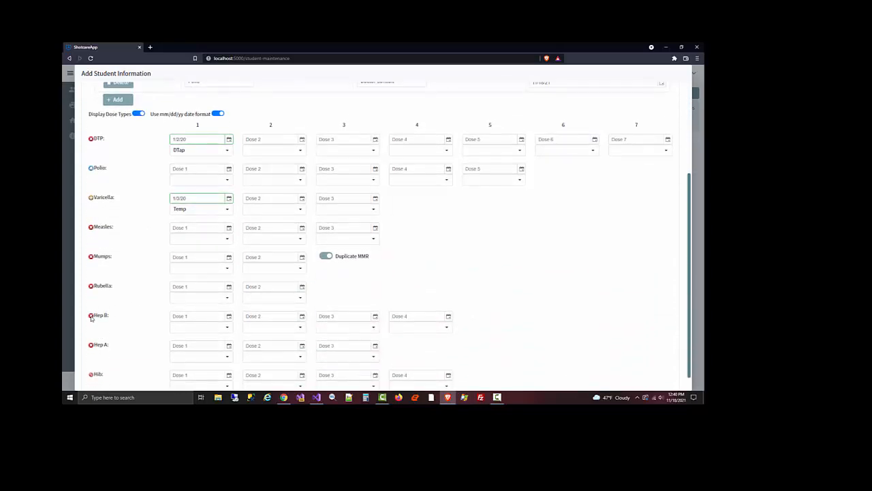
scroll(153, 310, "down", 1)
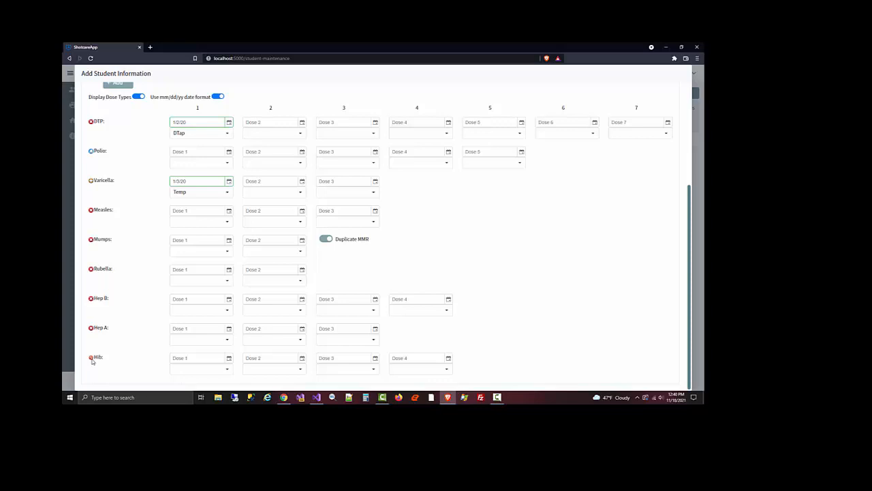
scroll(170, 314, "up", 5)
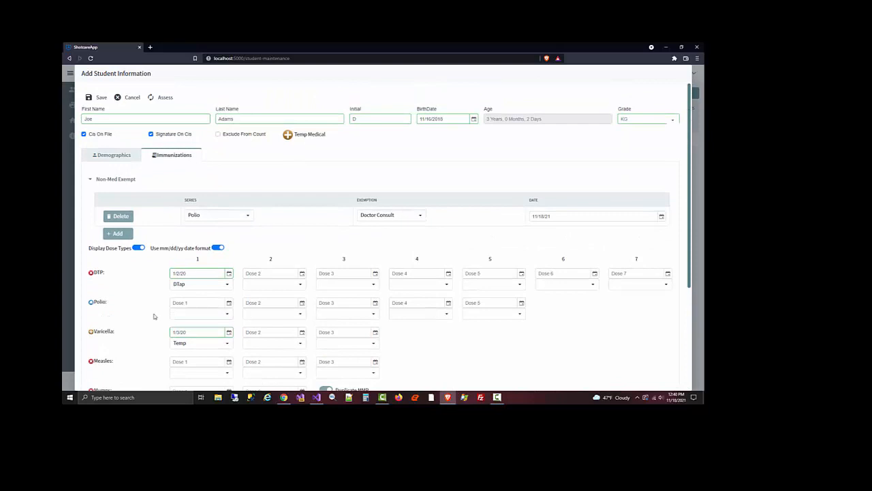
left_click(101, 97)
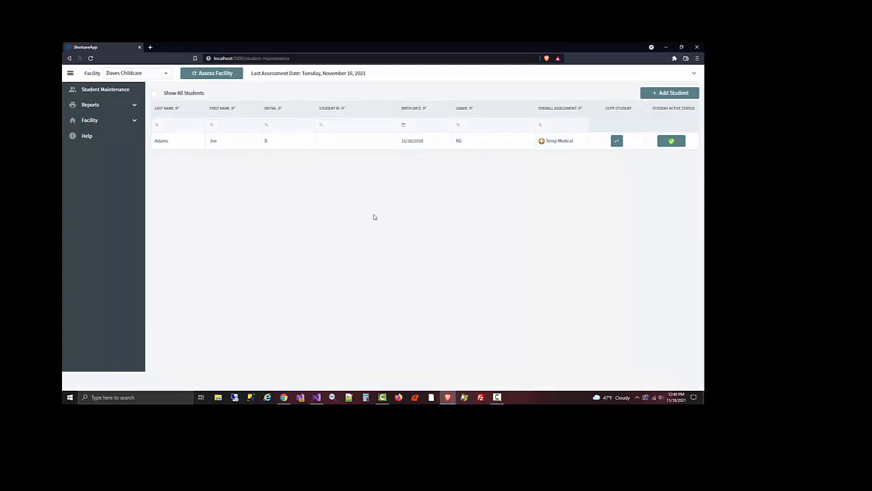
Copy the saved student and enter a new first name and the birth date for the copy
left_click(617, 142)
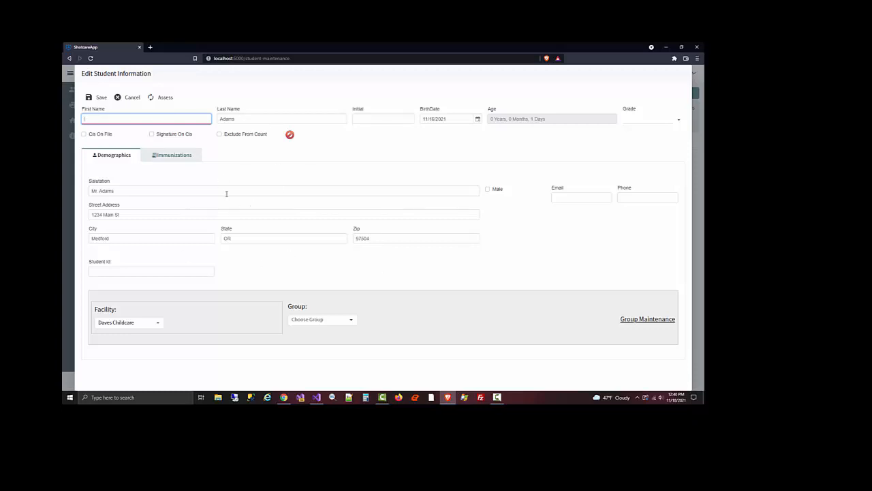
type("une")
left_click(454, 119)
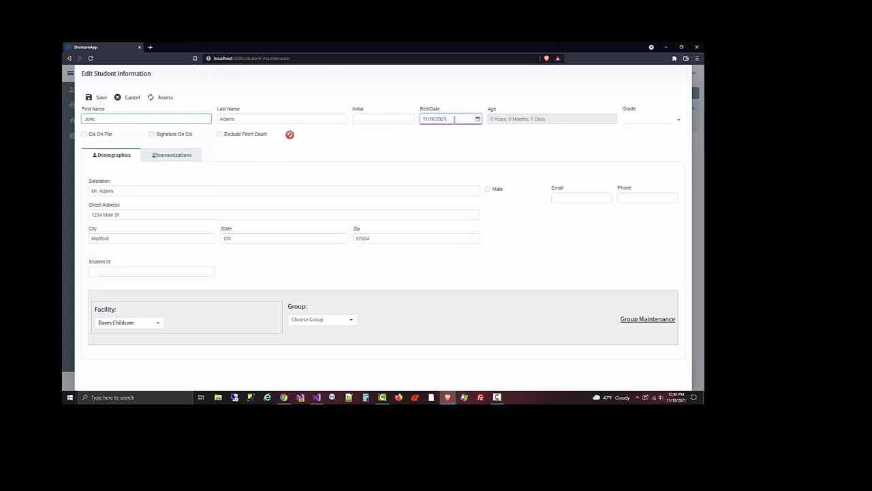
type("11/16/2018")
Set the copy's grade to KG, tick Cis On File and Signature On Cis, and save it
left_click(641, 120)
left_click(638, 145)
left_click(186, 162)
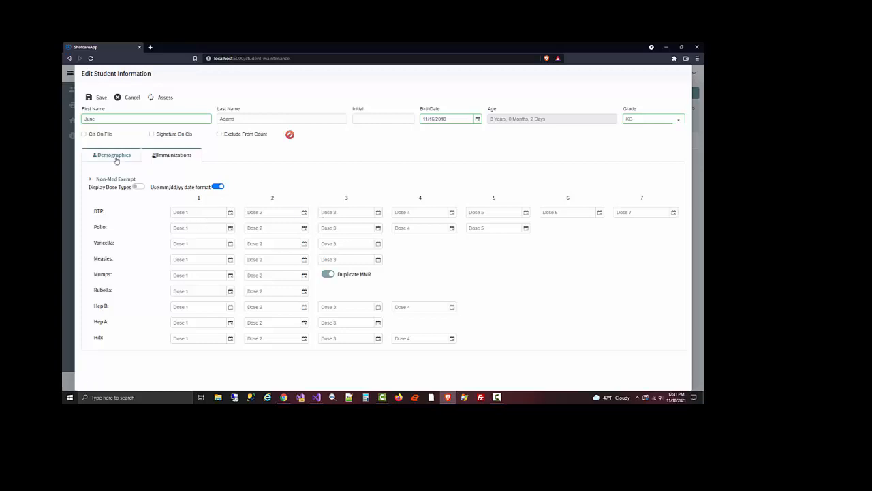
left_click(101, 135)
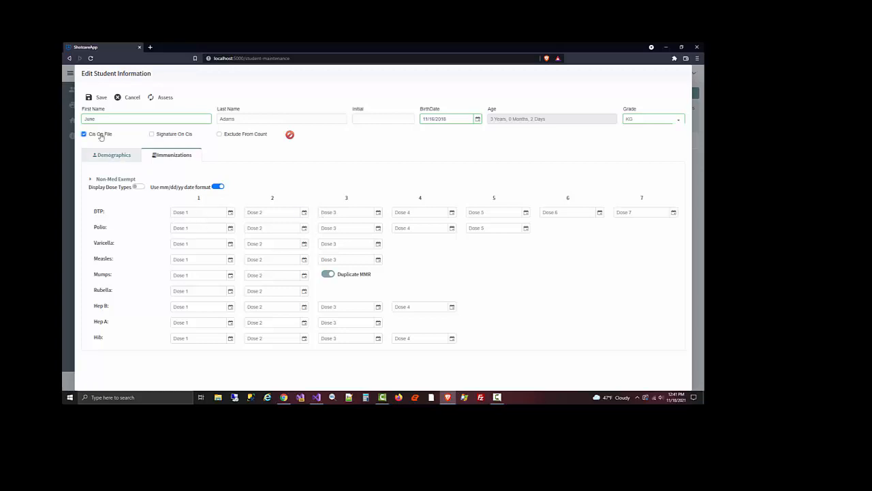
left_click(180, 136)
left_click(99, 98)
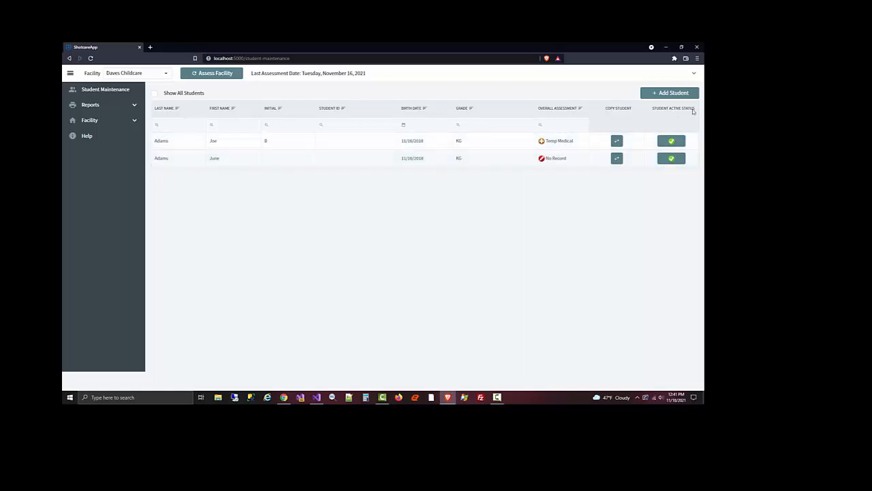
Deactivate the original student and toggle Show All Students to list inactive students
left_click(672, 142)
left_click(154, 94)
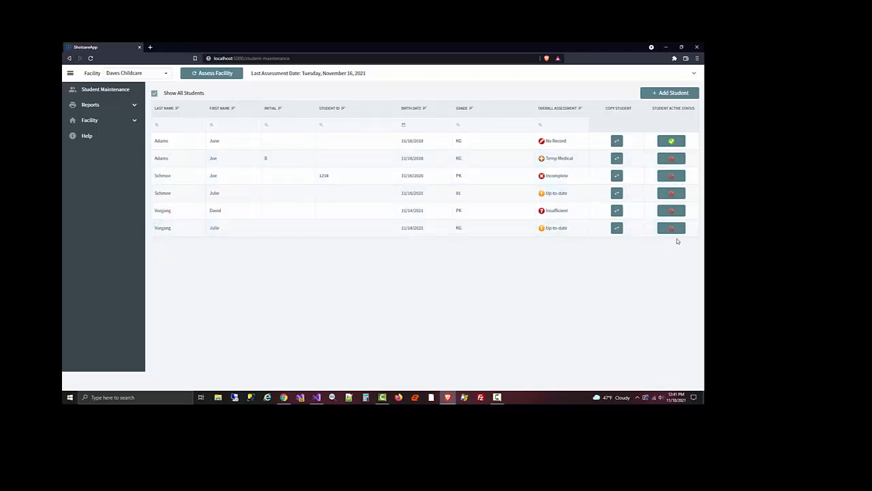
left_click(154, 95)
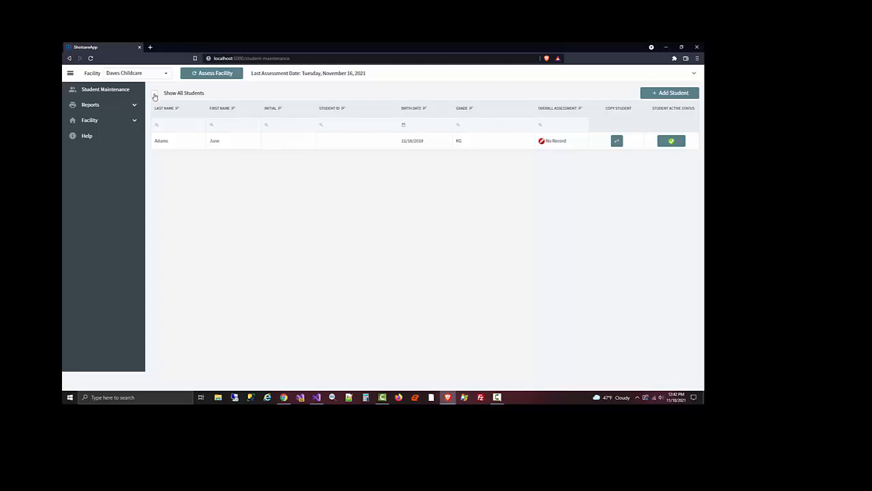
left_click(155, 95)
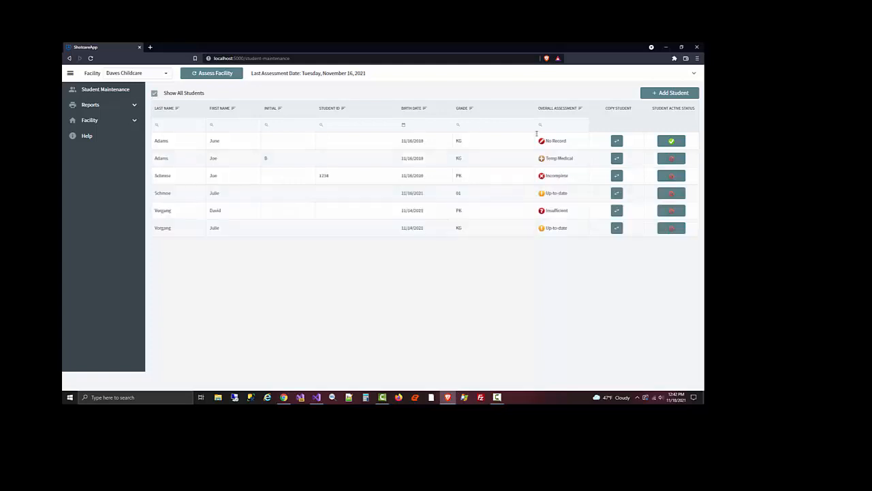
Reactivate the original student and hide inactive students again
left_click(672, 160)
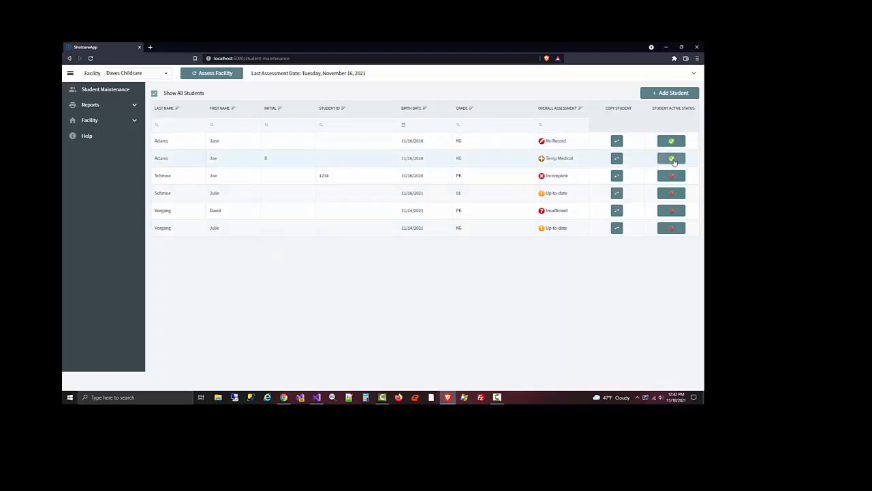
left_click(154, 95)
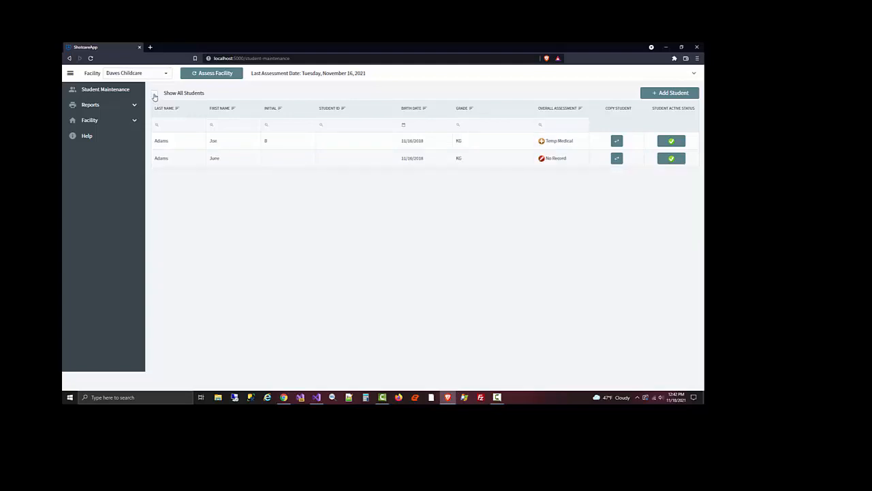